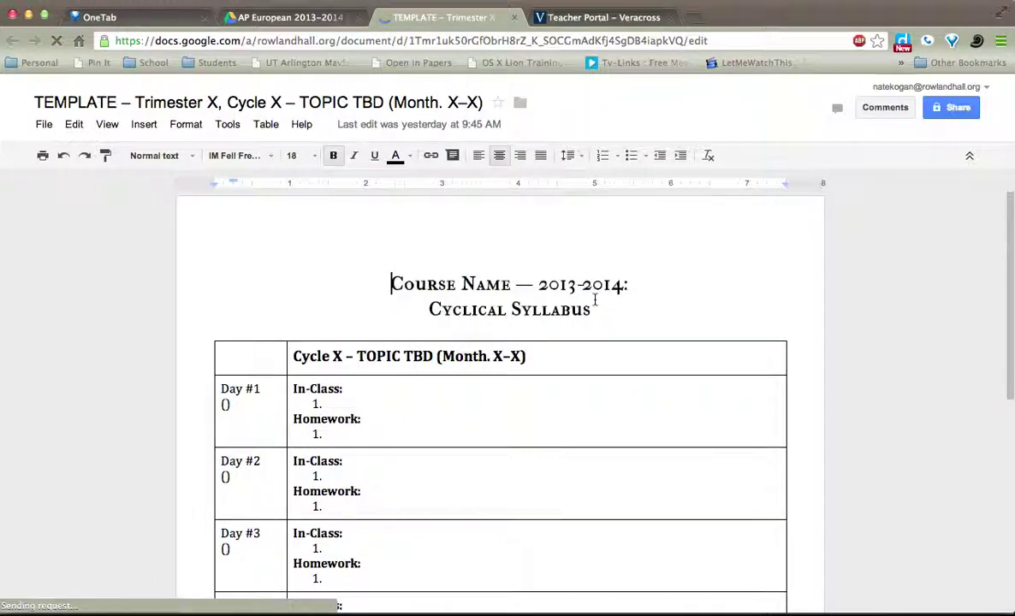
Step: Look over the cyclical syllabus template document, then bring up its File menu
scroll(595, 298, "down", 3)
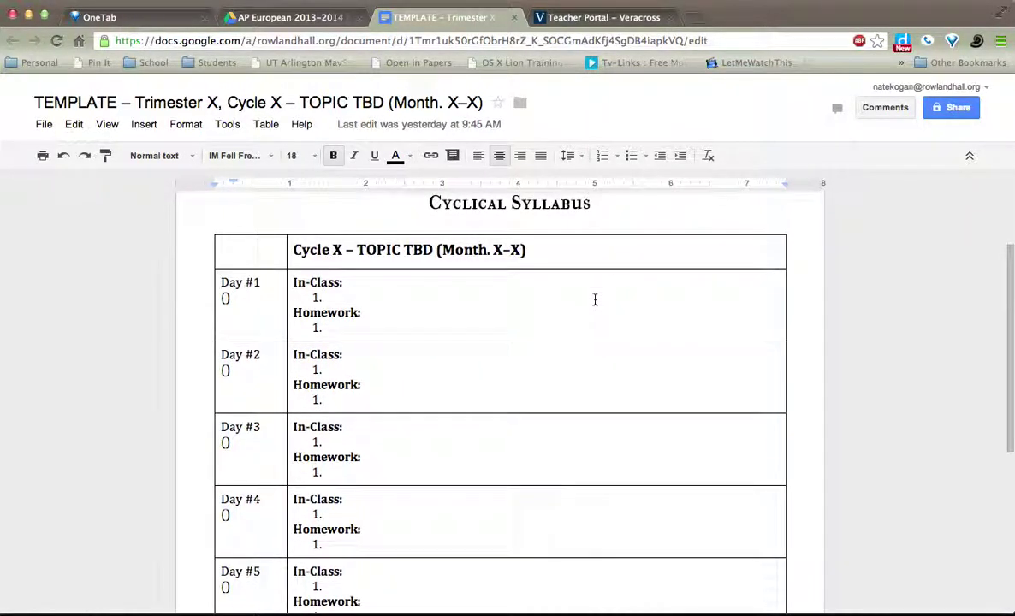
scroll(595, 298, "down", 2)
scroll(595, 299, "up", 3)
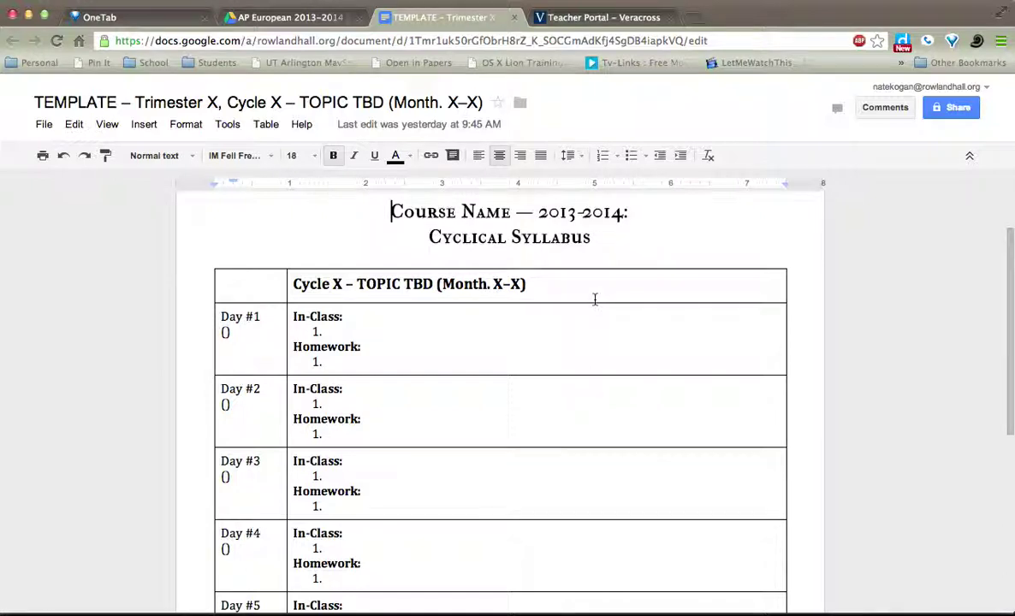
scroll(595, 299, "up", 1)
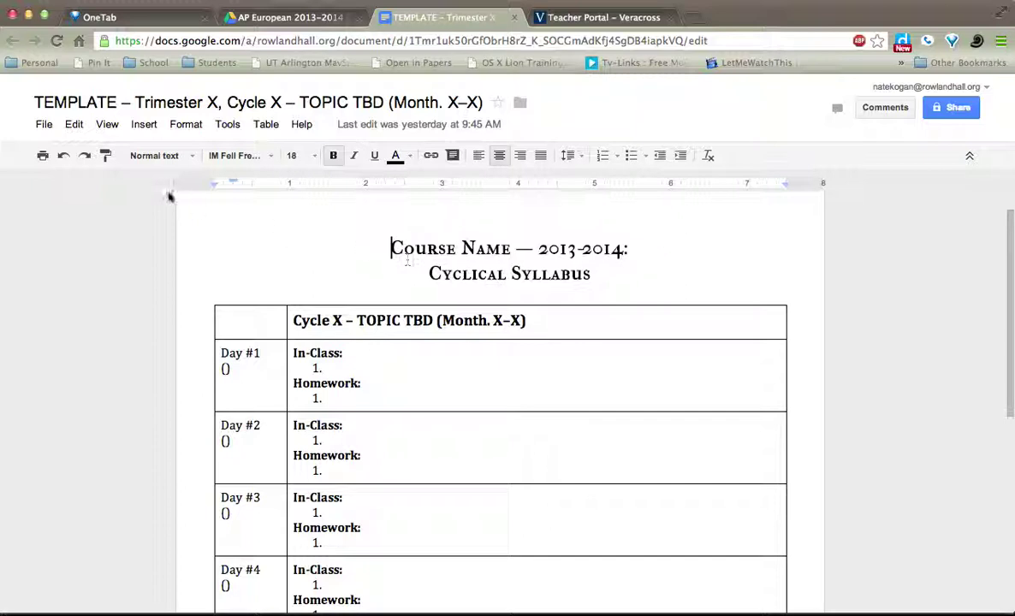
left_click(43, 125)
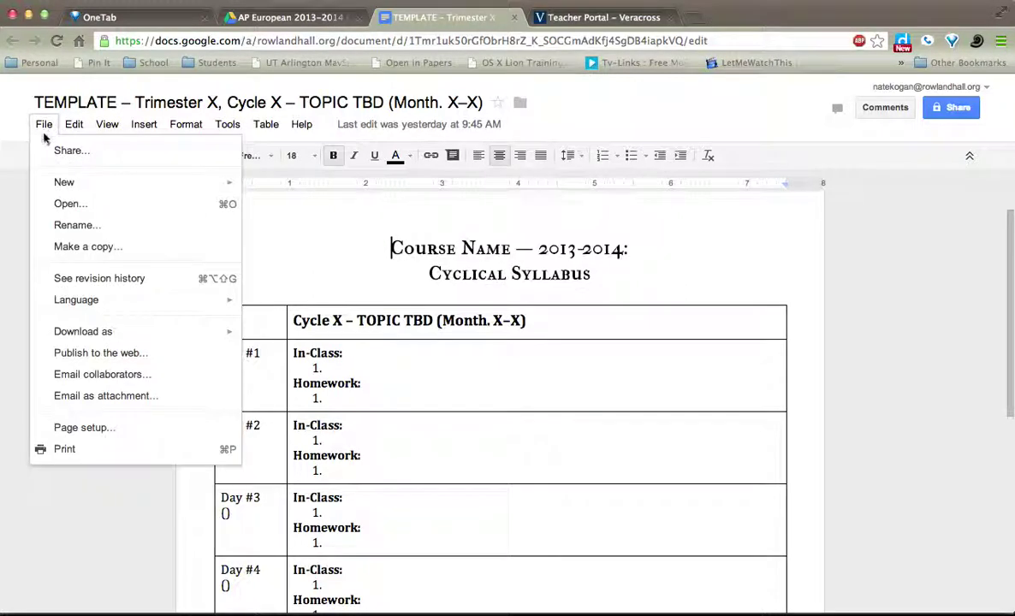
Step: Republish the template to the web by stopping and restarting publication
left_click(75, 353)
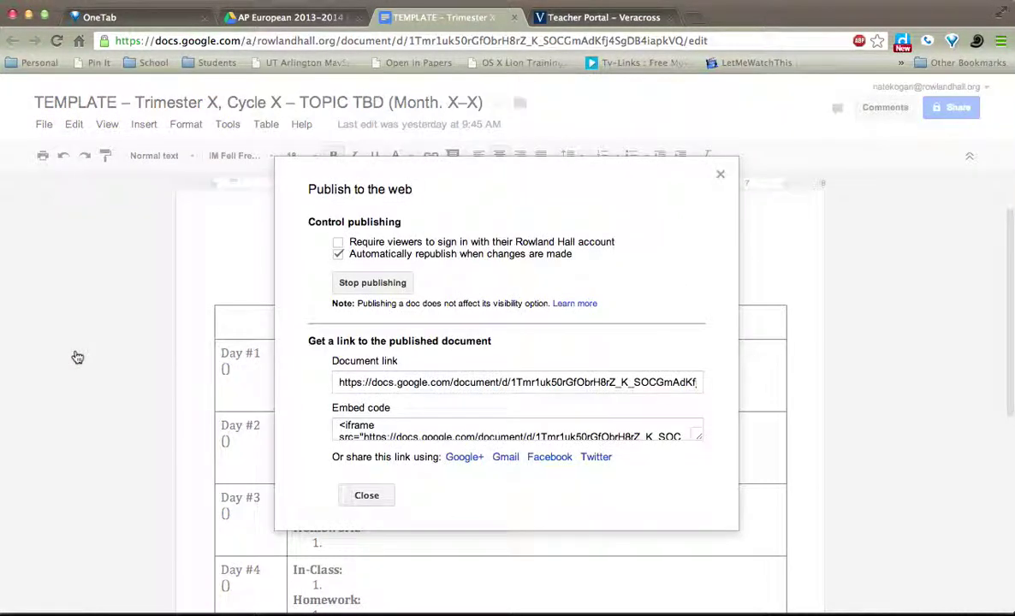
left_click(404, 285)
key("Return")
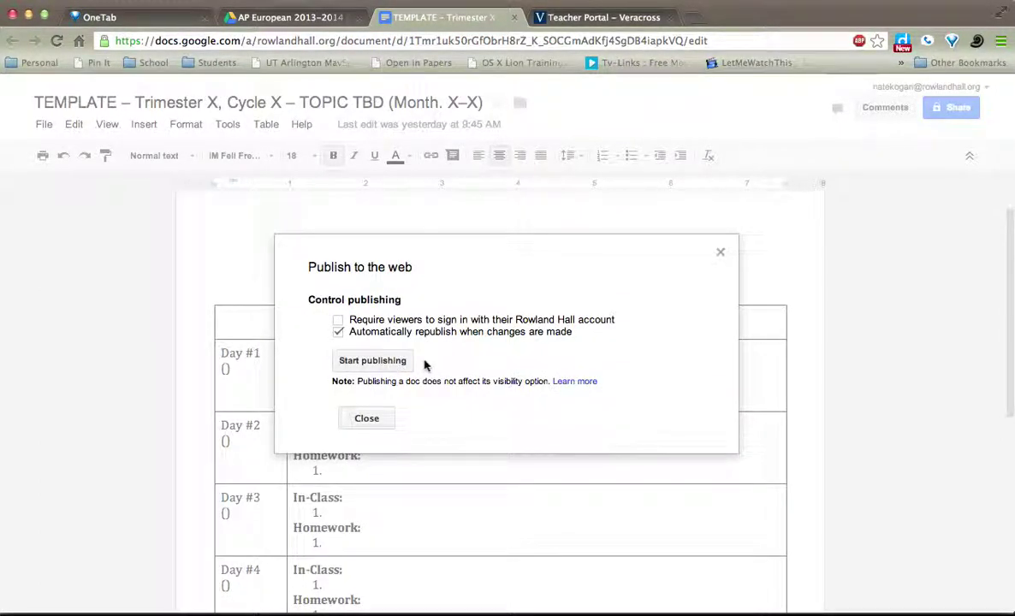
left_click(399, 360)
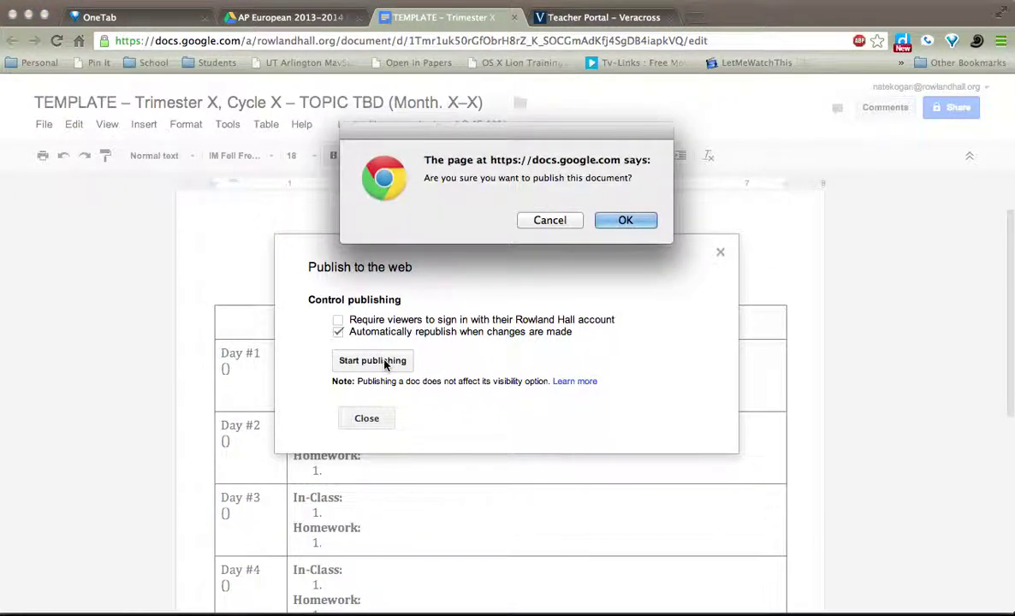
key("Return")
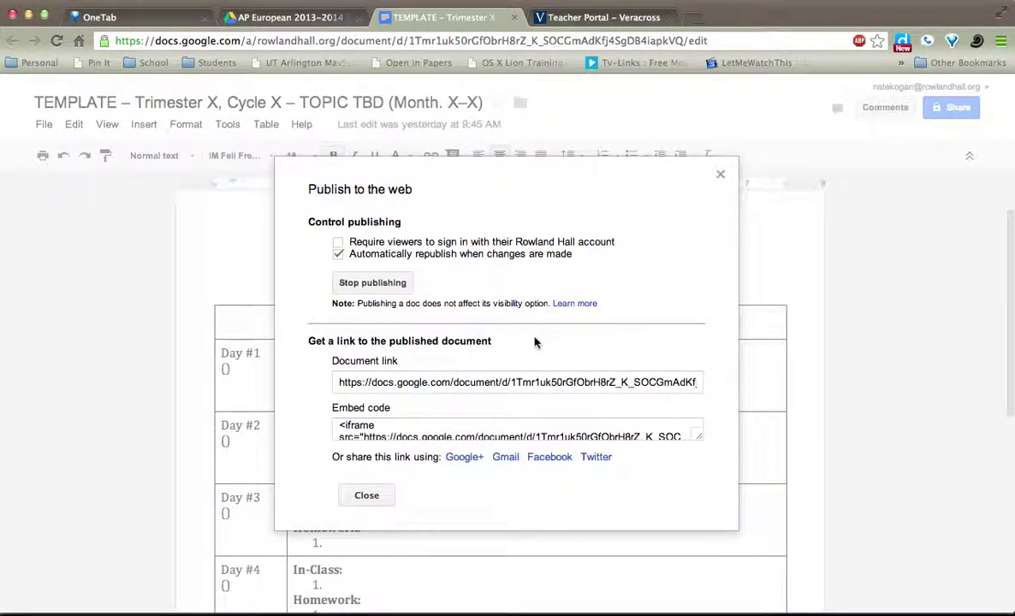
Step: Select the iframe embed code, close the publishing window, and return to Veracross
left_click(401, 427)
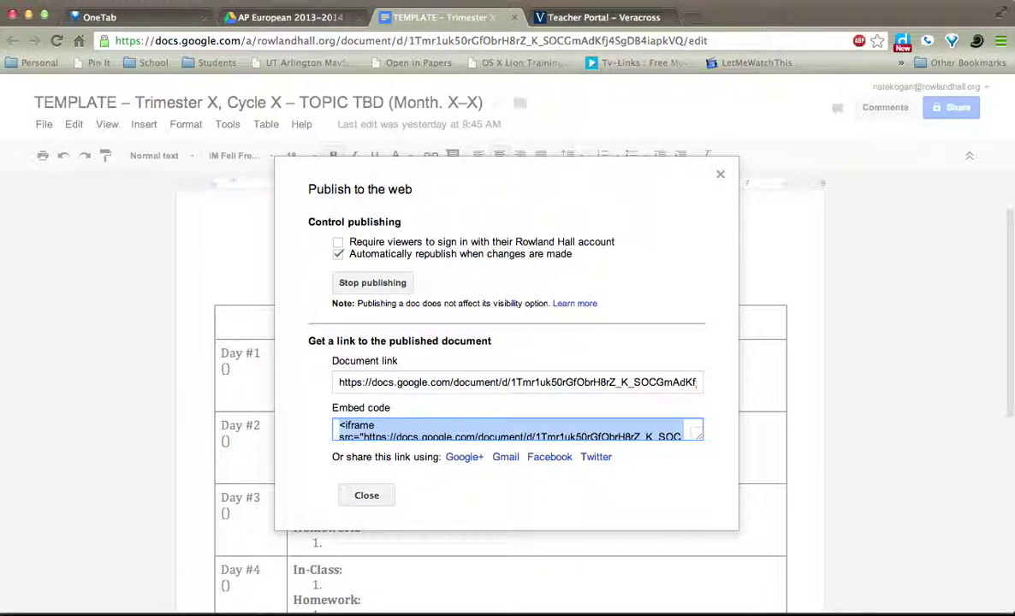
left_click(366, 495)
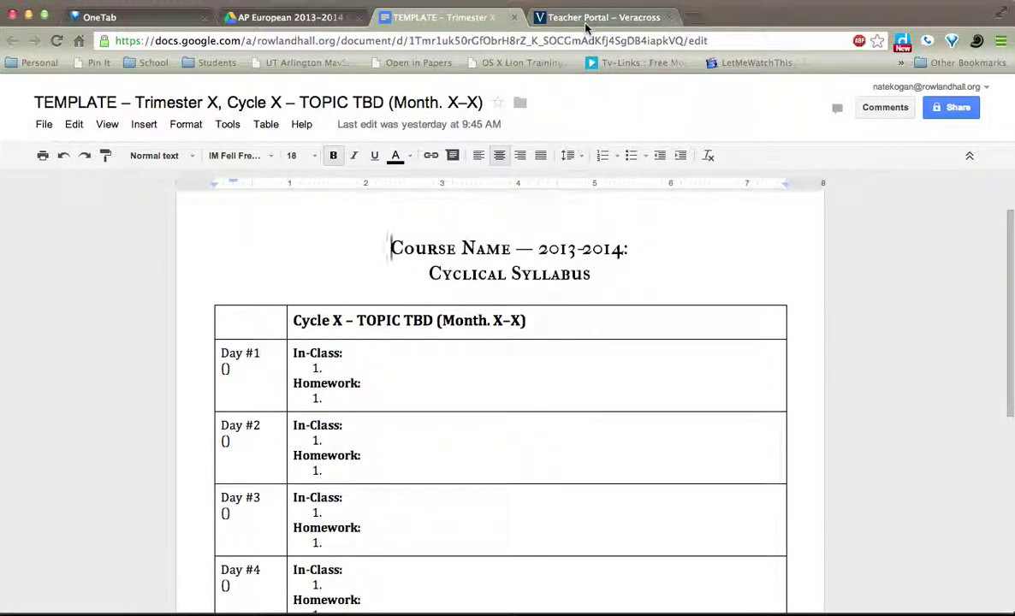
left_click(586, 19)
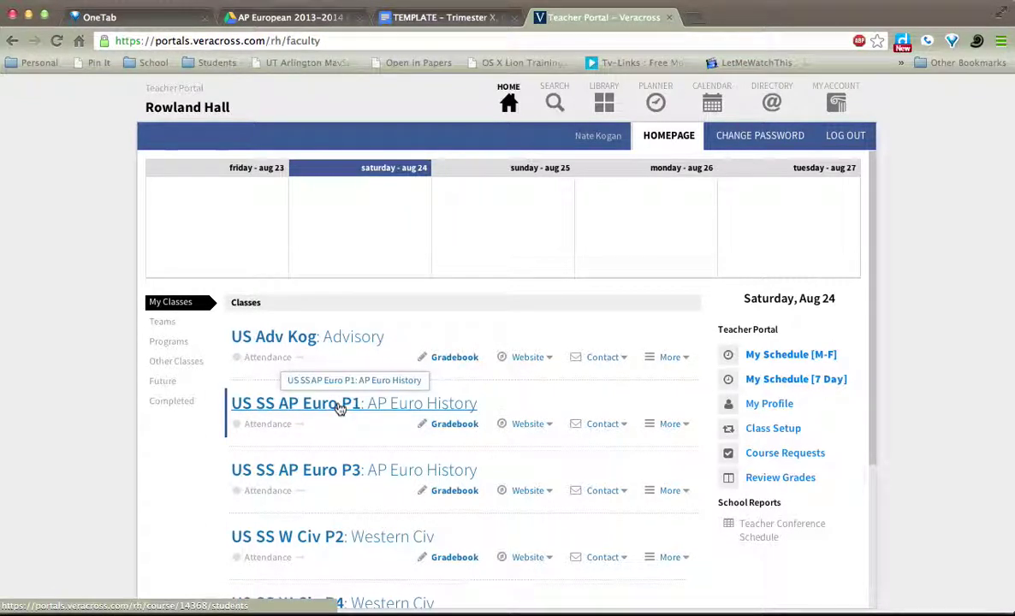
Step: Go to the US SS AP Euro P1 class website pages and review the existing cycle page's syllabus
left_click(340, 404)
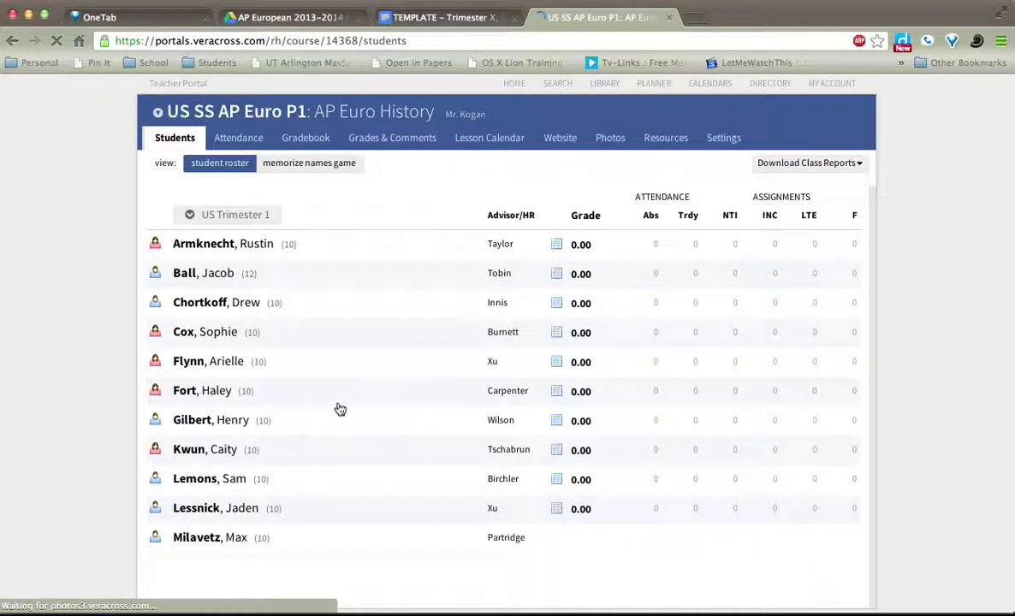
left_click(565, 147)
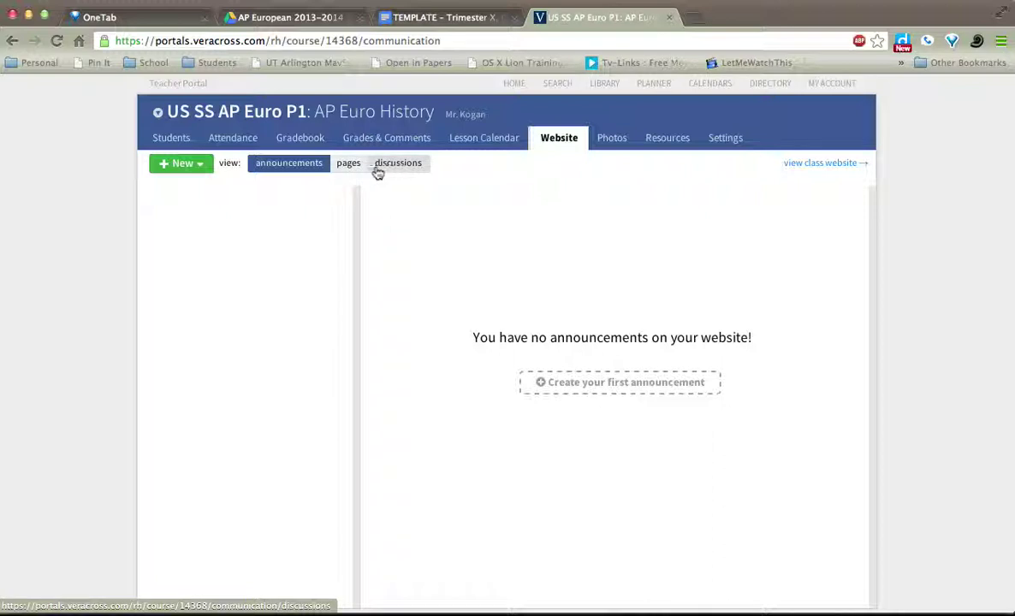
left_click(346, 168)
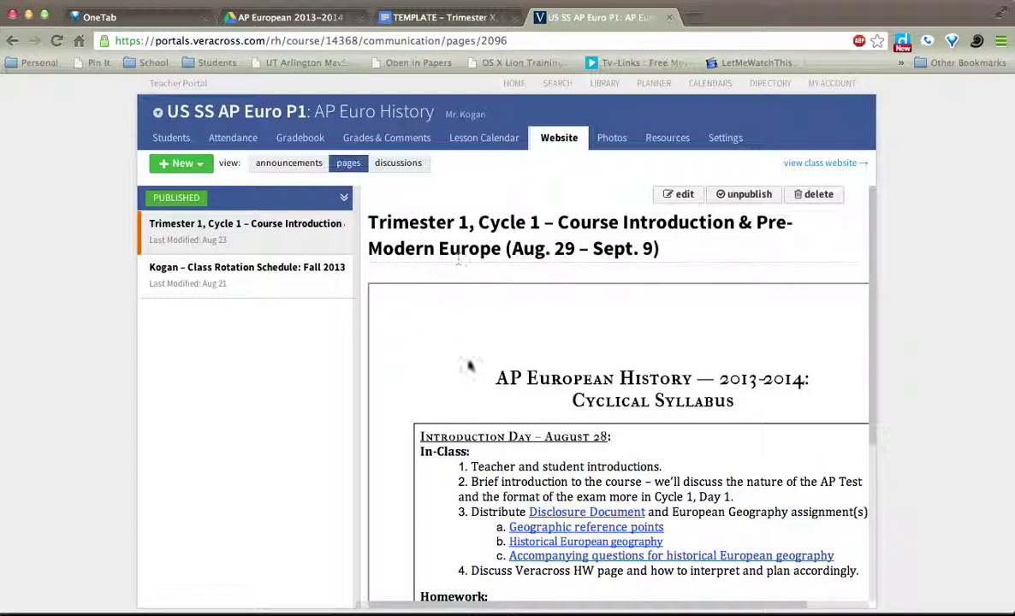
scroll(469, 363, "down", 3)
scroll(469, 363, "down", 10)
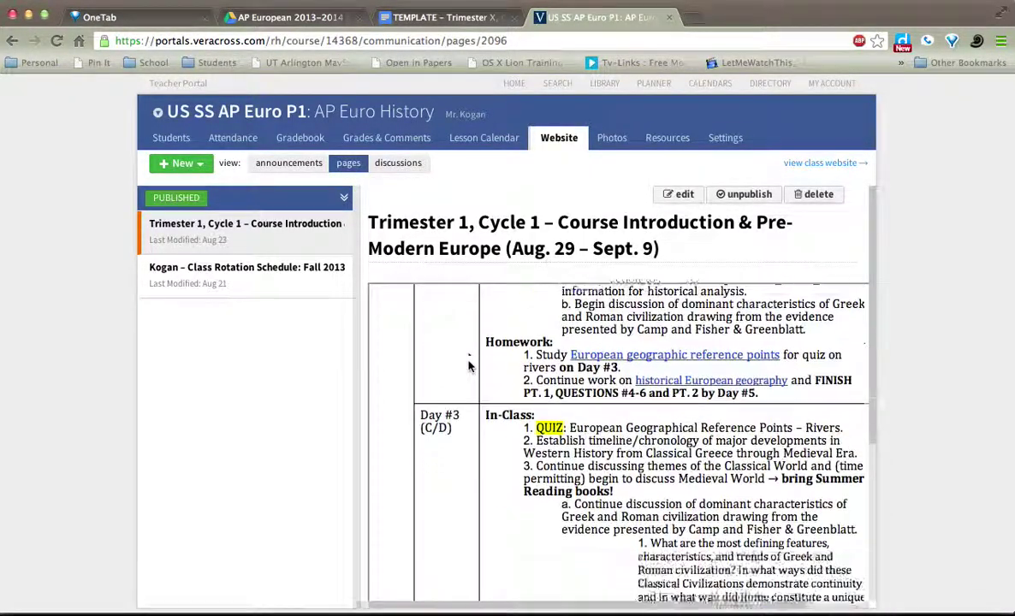
scroll(469, 364, "up", 15)
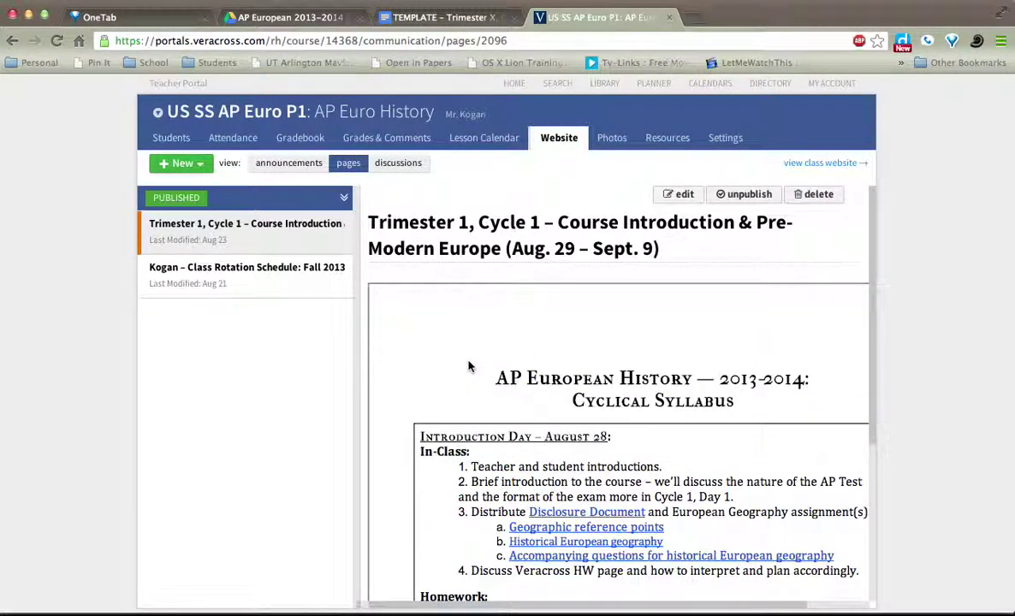
left_click(190, 167)
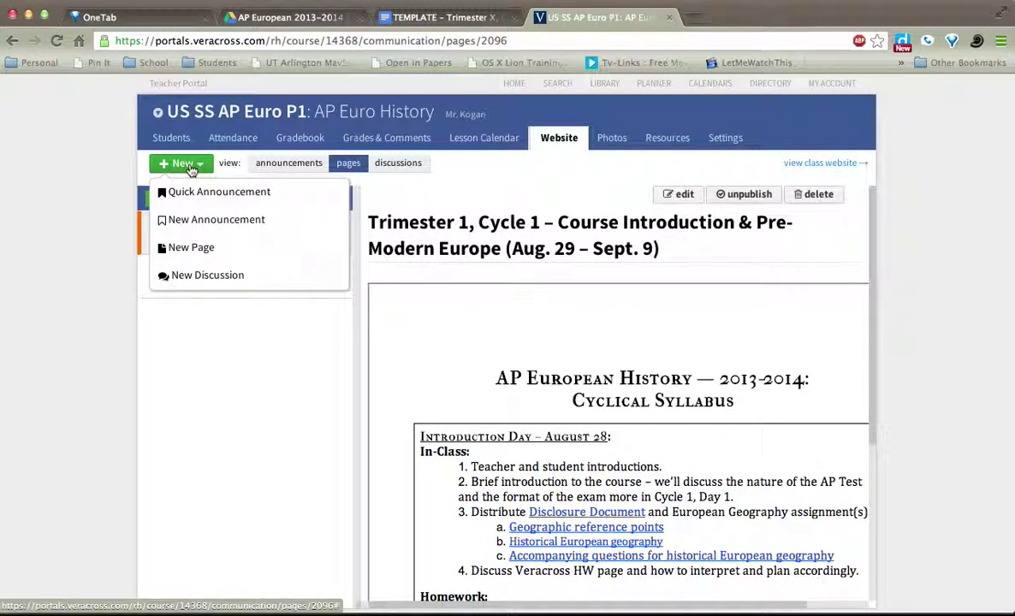
Step: Create a new website page named 'Sample Cycle Schedule'
left_click(176, 247)
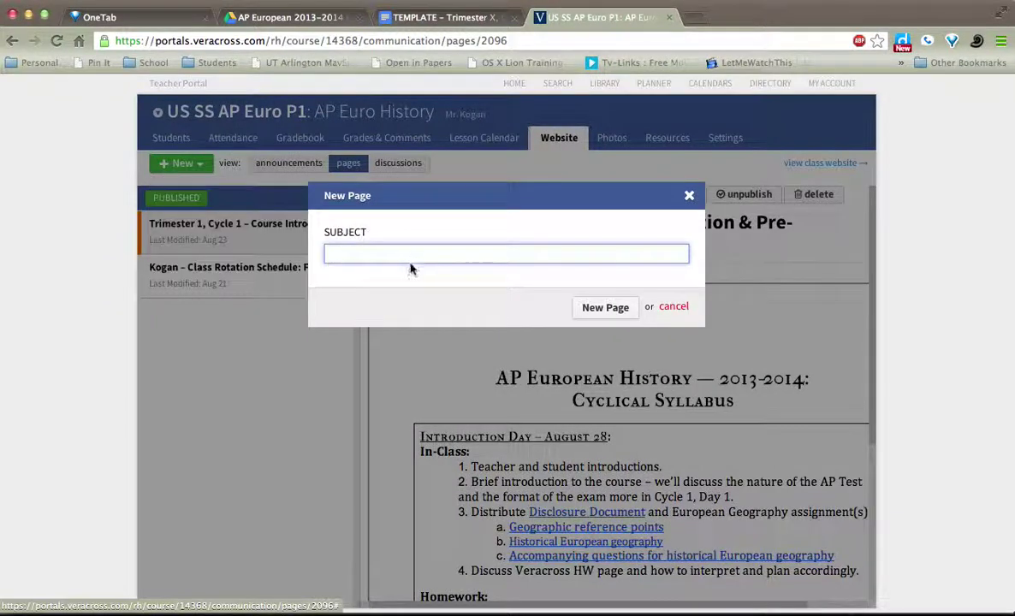
type("Sample Cyc")
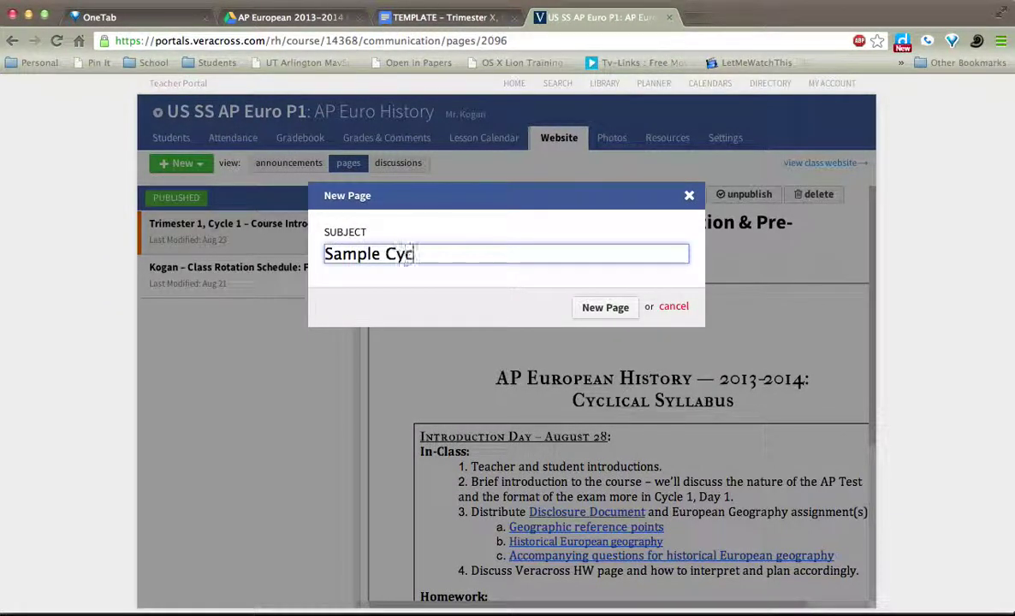
type("le Schedule")
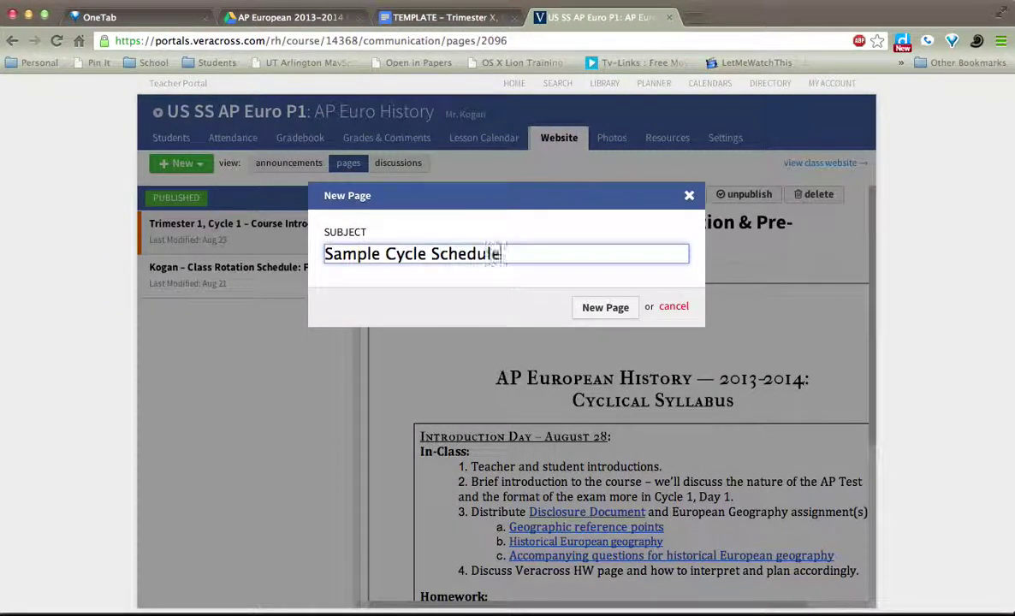
left_click(599, 307)
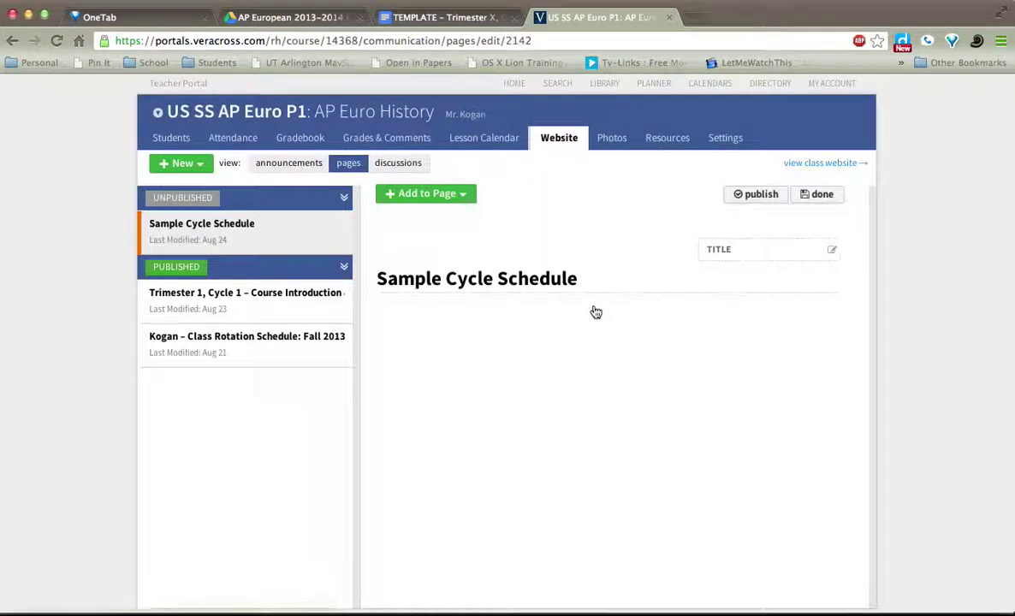
Step: Add an Embedded Media block and paste the Google Doc iframe embed code into it
left_click(458, 195)
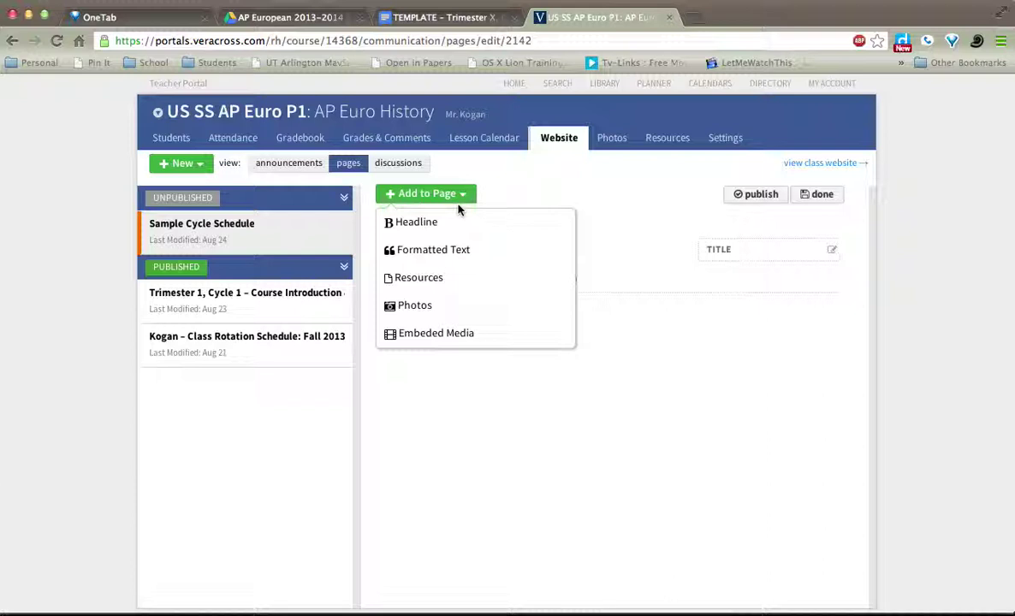
left_click(439, 333)
scroll(557, 368, "down", 1)
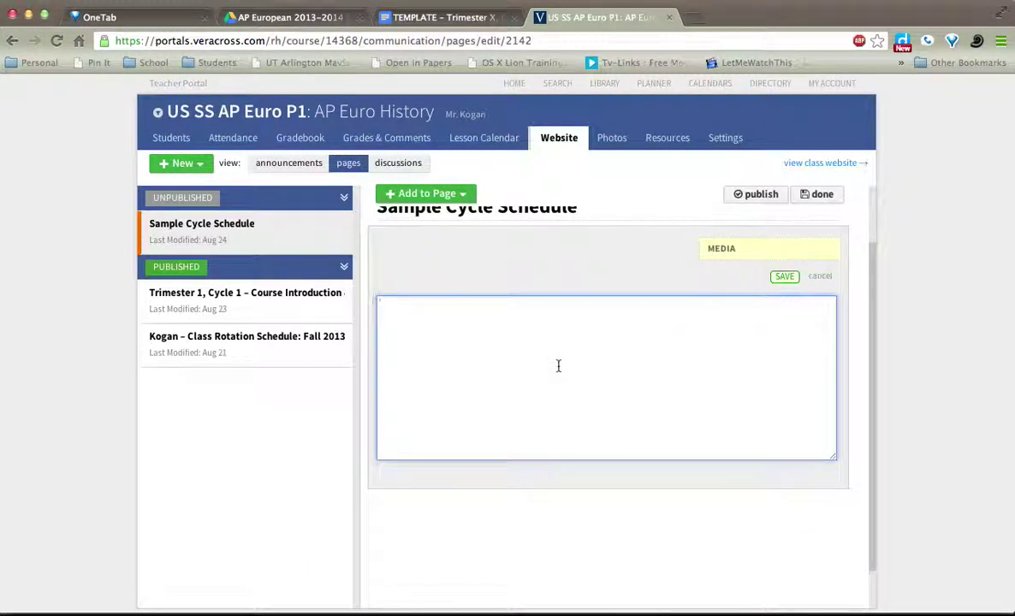
type("<iframe src=\"https://docs.google.com/document/d/1Tmr1uk50rGfObrH8rZ_K_SOCGmAdKfj4SgDB4iapkVQ/pub?embedded=true\"></iframe>")
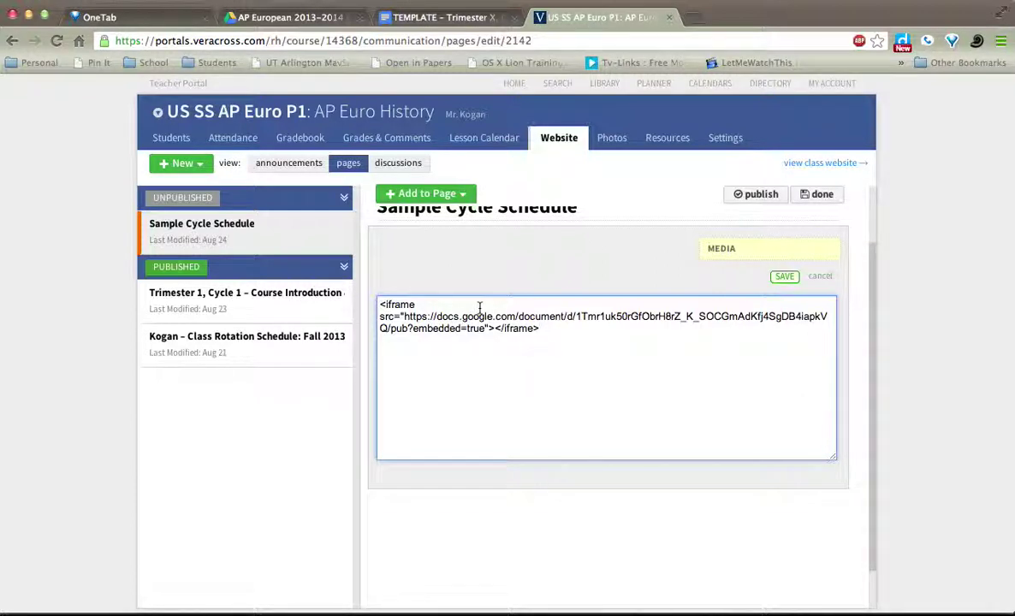
Step: Save the media block with the pasted embed code
left_click(790, 279)
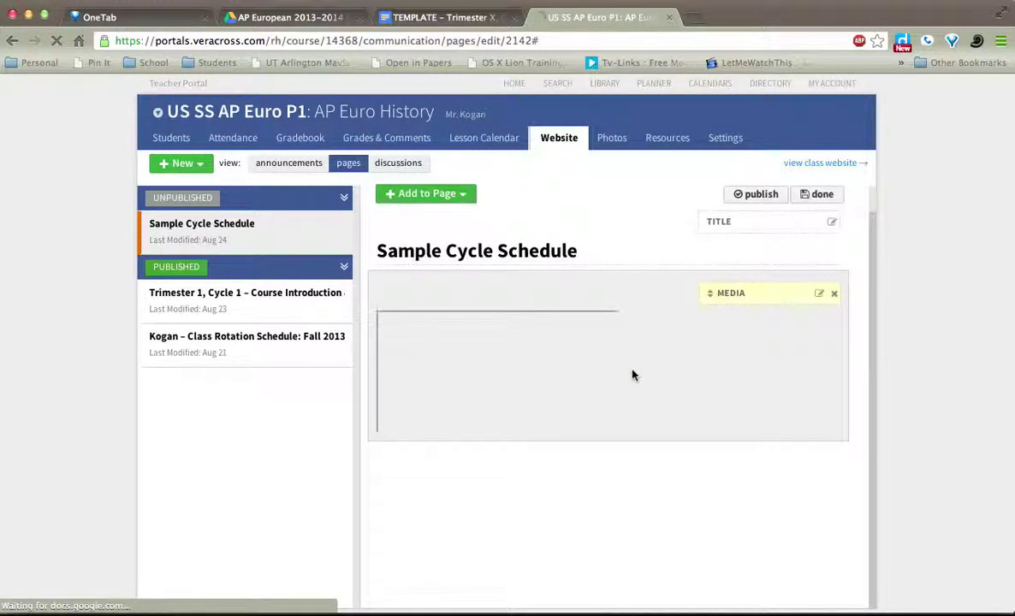
scroll(545, 368, "down", 3)
scroll(542, 368, "down", 5)
scroll(542, 368, "up", 3)
scroll(542, 369, "up", 6)
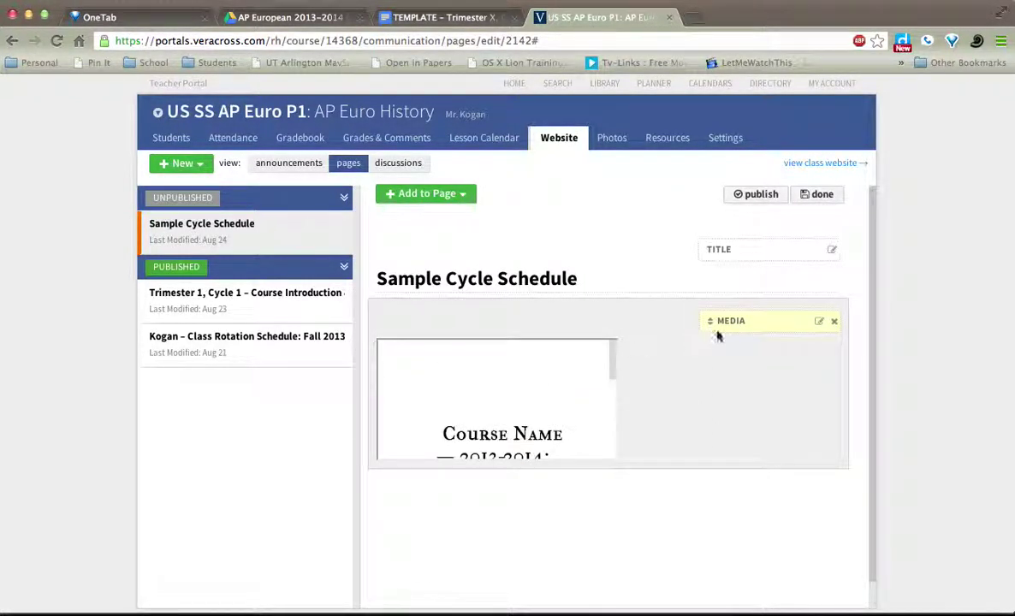
Step: Edit the iframe tag to include width=700 height=700 and save the block
left_click(819, 322)
left_click(476, 390)
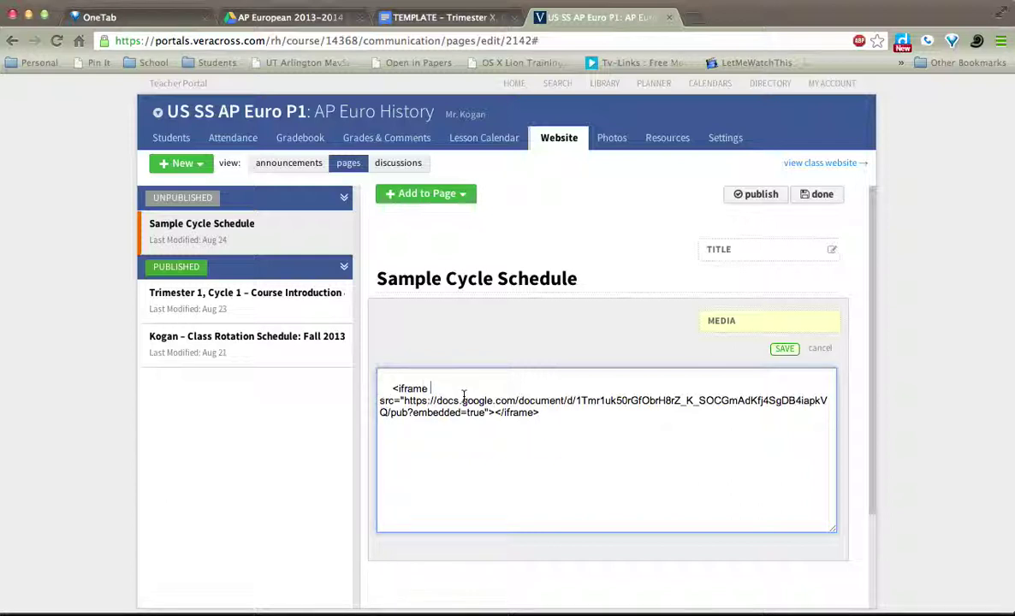
type("width")
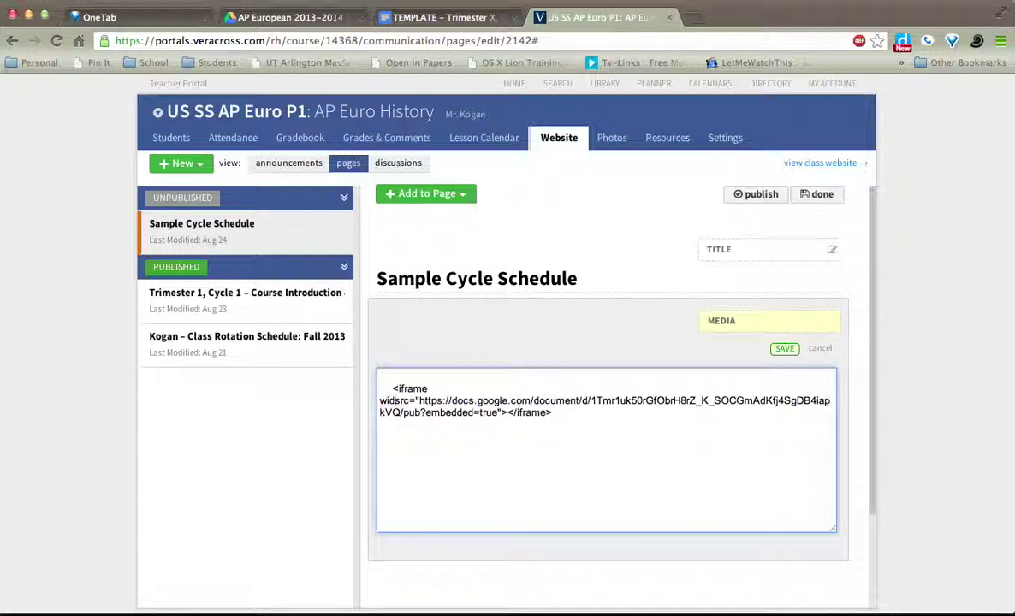
type("=700 ")
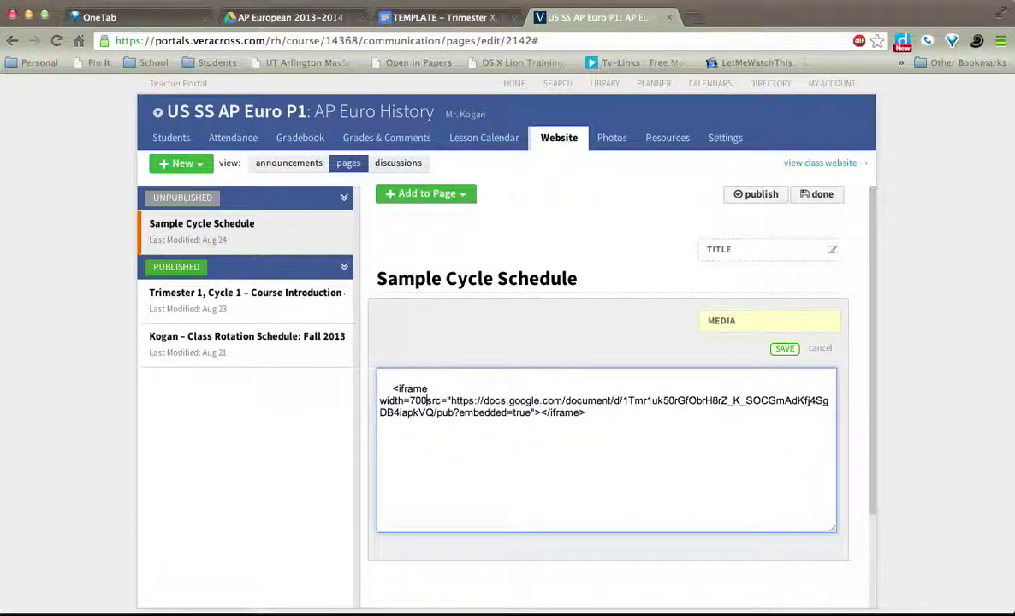
type("hie")
key("BackSpace")
key("BackSpace")
type("eight=")
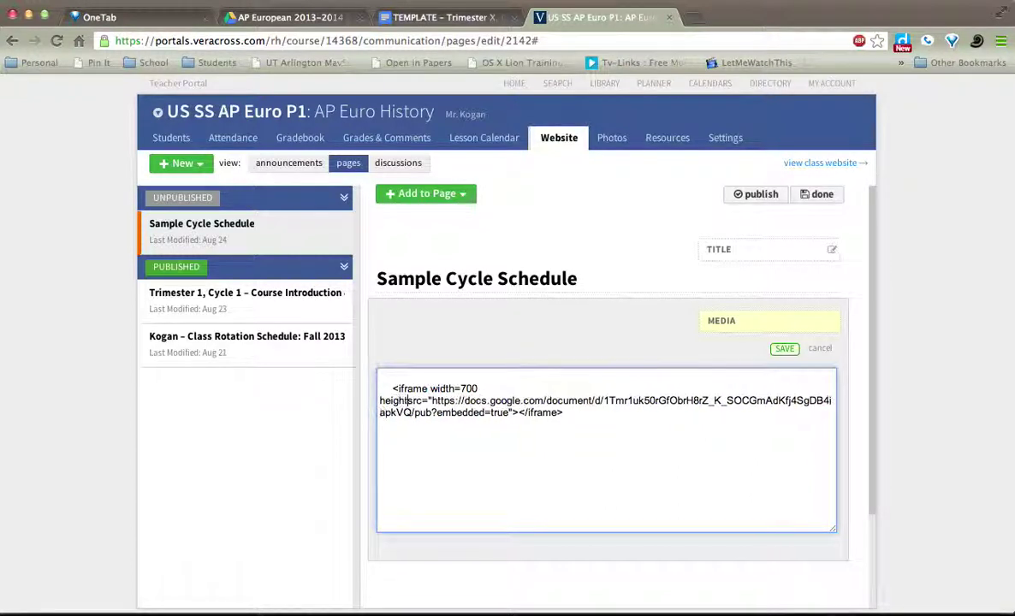
type("700")
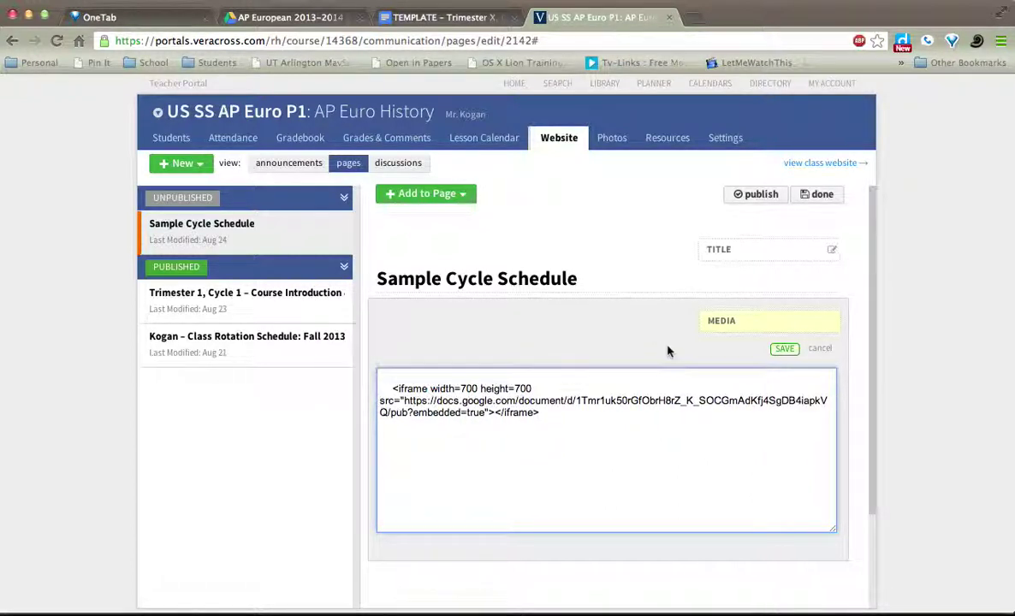
left_click(789, 350)
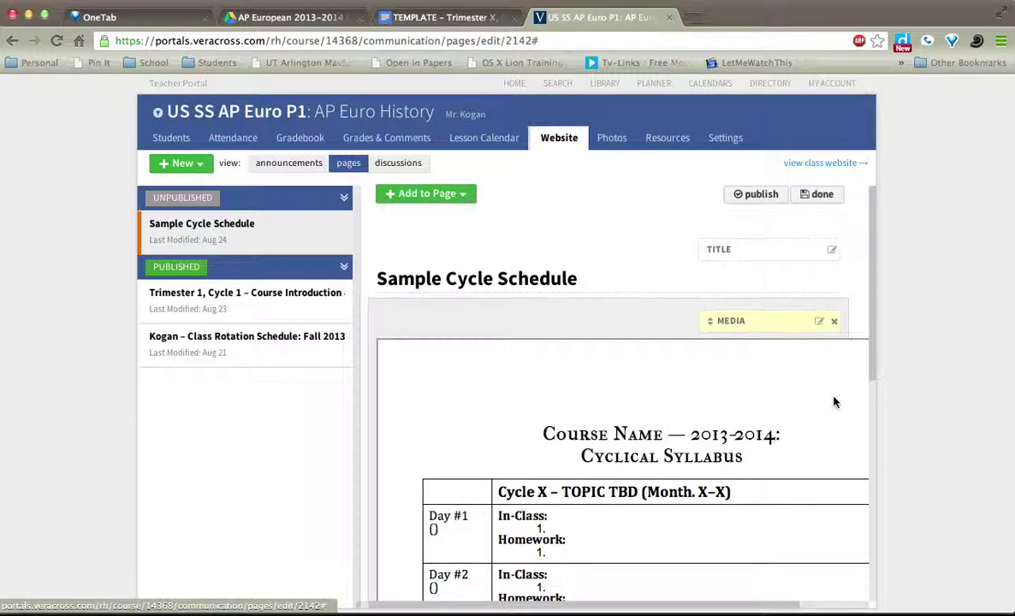
Step: Publish the Sample Cycle Schedule page, also posting it to US SS AP EURO P3
scroll(803, 395, "down", 6)
scroll(803, 395, "up", 6)
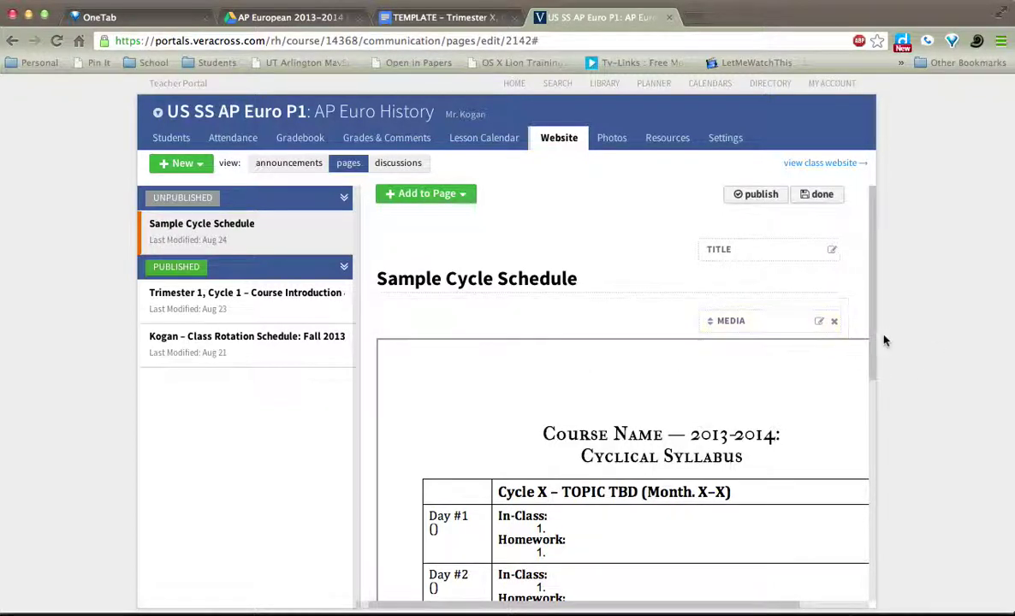
left_click(760, 195)
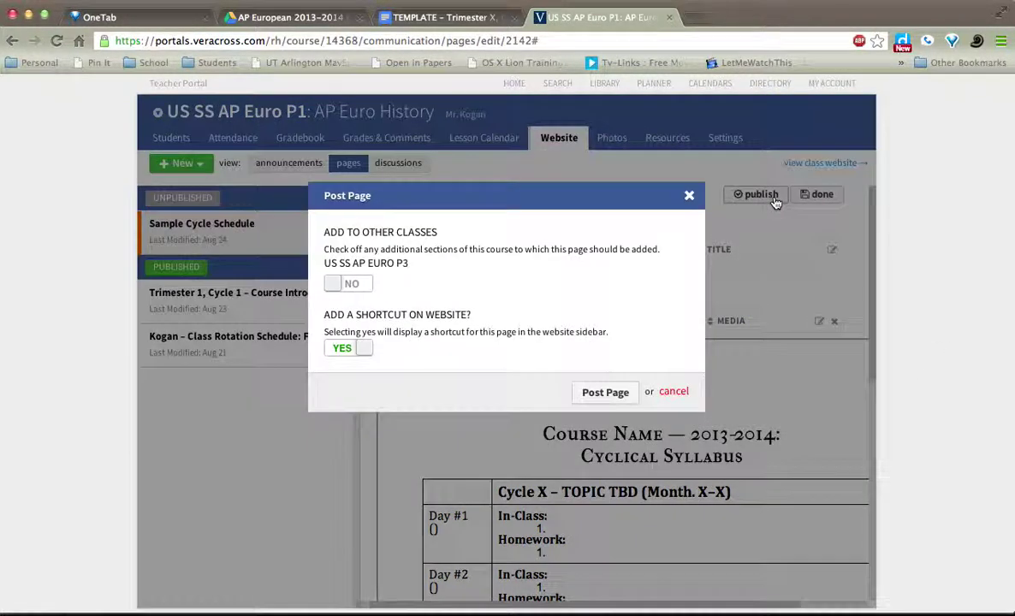
left_click(338, 285)
left_click(610, 394)
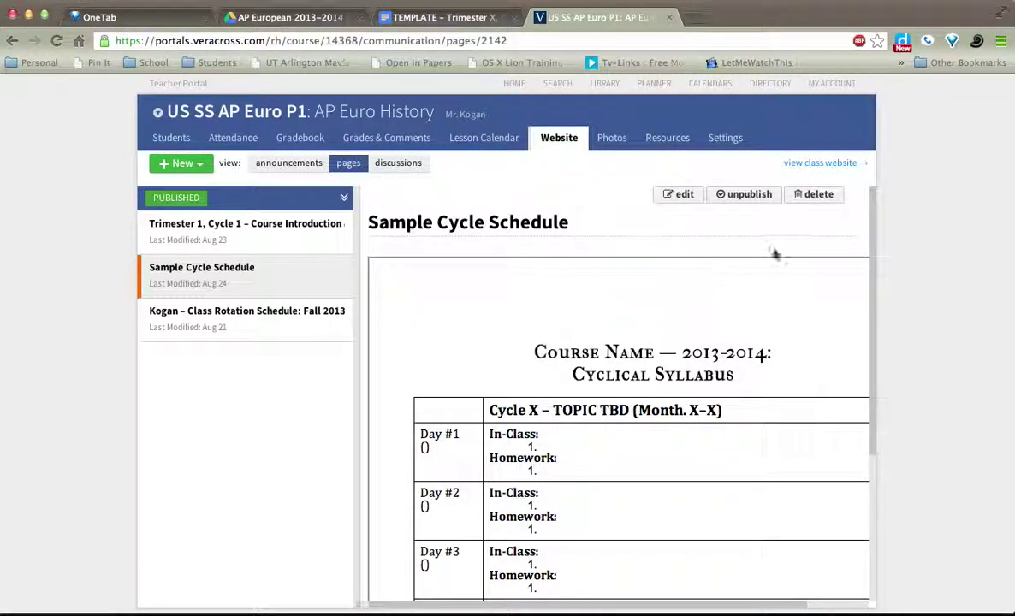
left_click(819, 170)
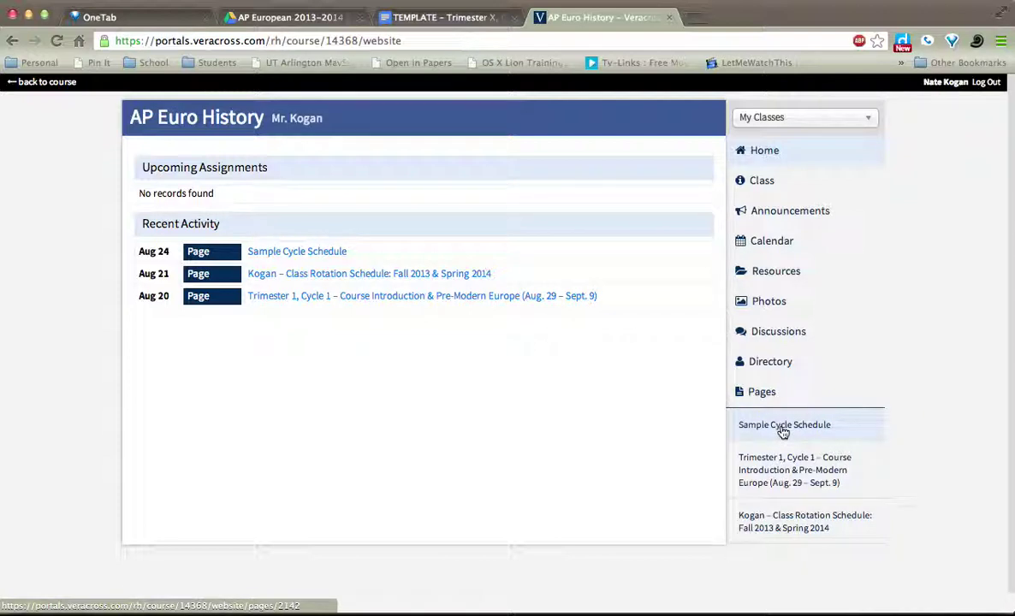
Step: View the Sample Cycle Schedule page on the class website and scroll through Days 1–5
left_click(783, 428)
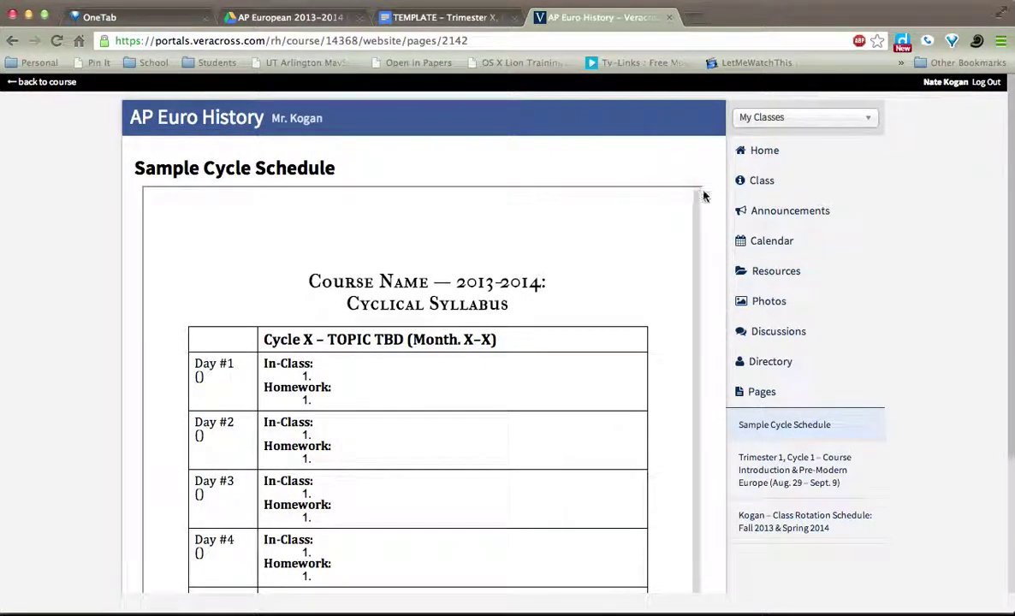
scroll(711, 204, "down", 4)
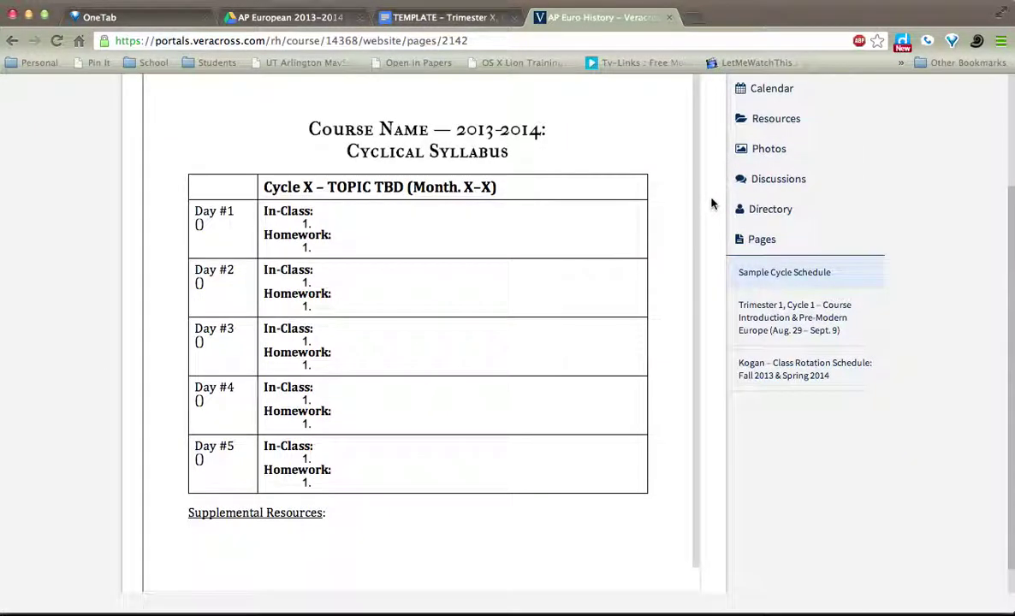
scroll(617, 227, "up", 2)
scroll(616, 227, "down", 3)
scroll(616, 227, "up", 3)
scroll(617, 227, "down", 2)
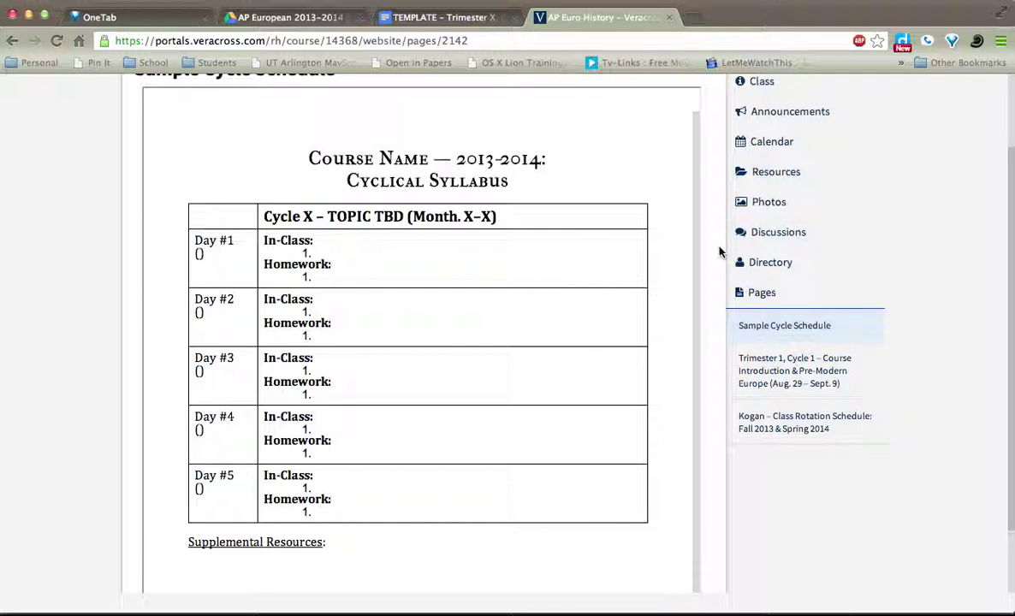